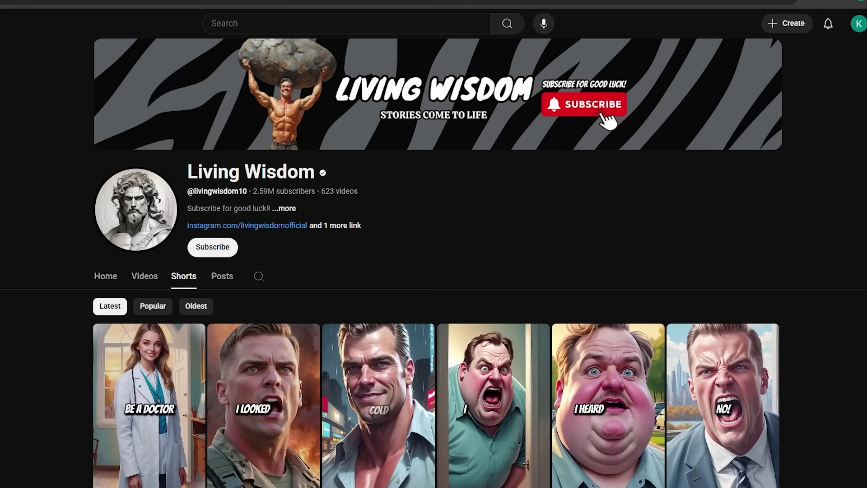
Browse the uploads of Living Wisdom, Wisdom in Folklores and Mr. Nightmare, and read through the document's list of AI video niches
scroll(433, 316, down, 10)
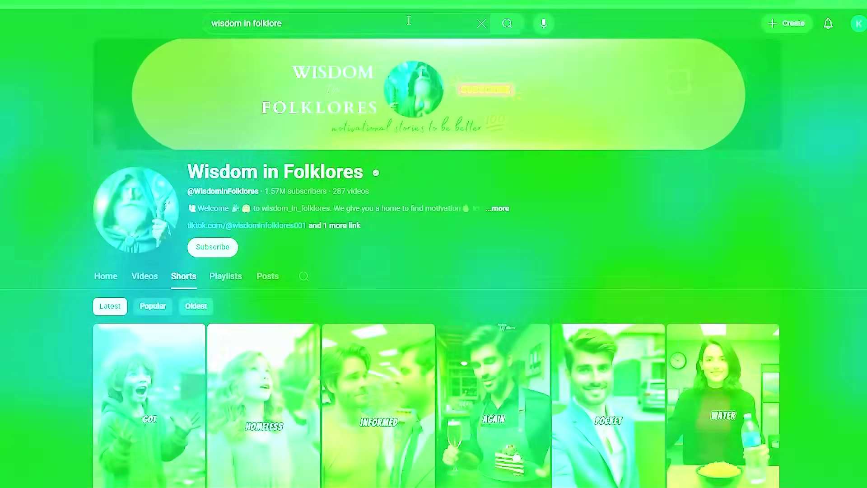
scroll(434, 271, down, 15)
scroll(434, 271, down, 3)
scroll(434, 271, up, 15)
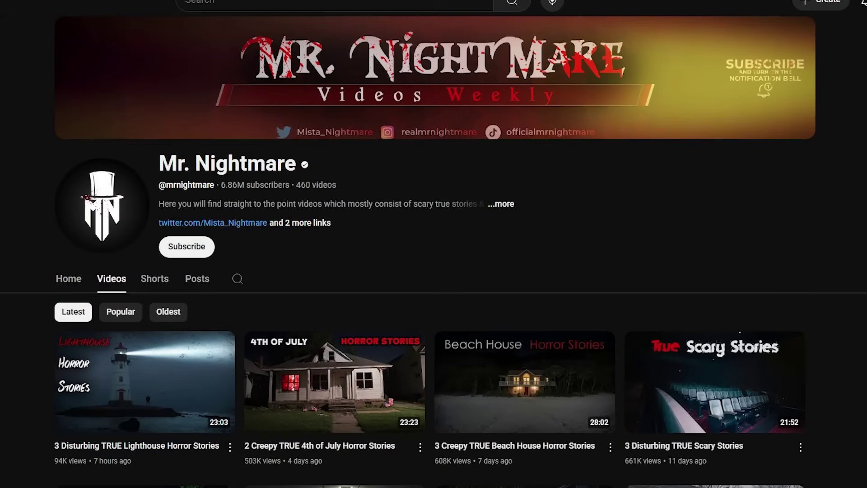
scroll(434, 271, down, 18)
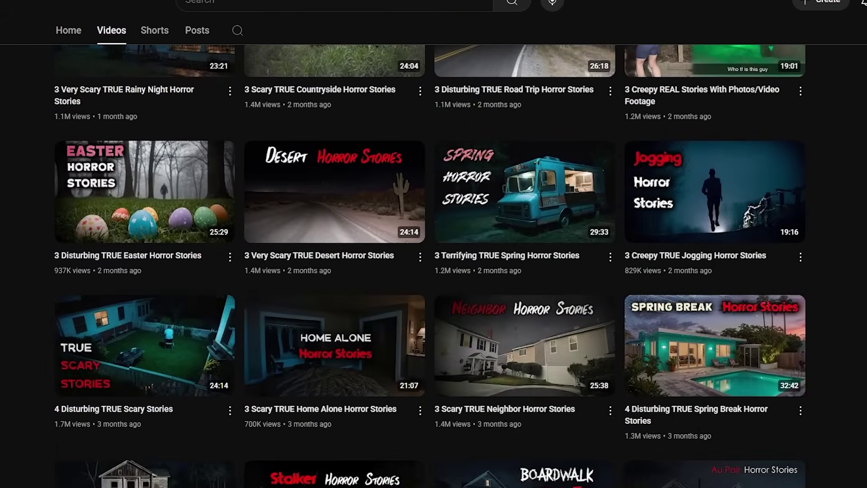
scroll(433, 271, up, 15)
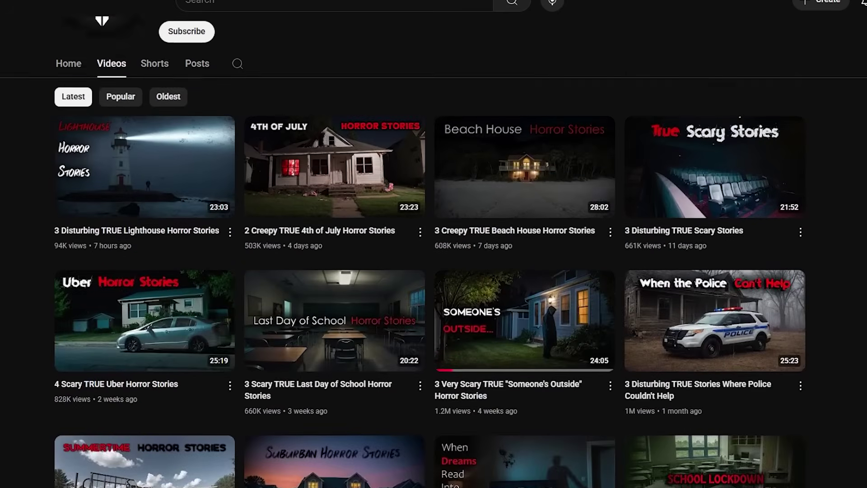
scroll(434, 271, up, 5)
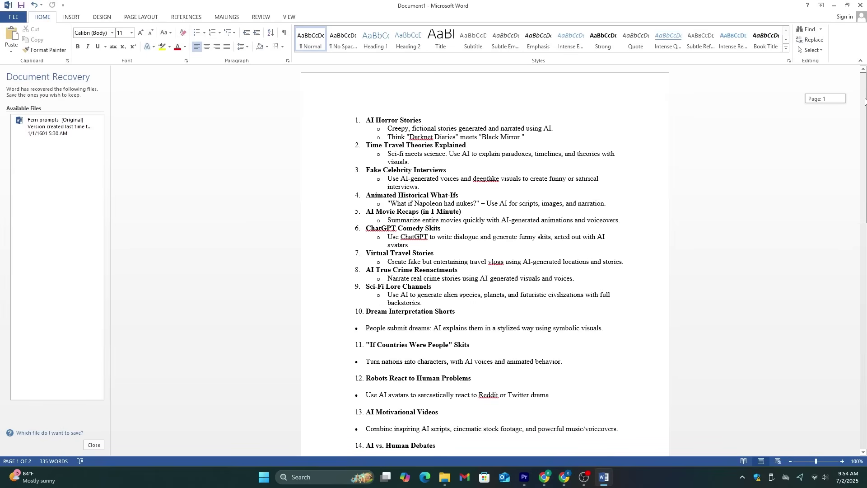
drag(865, 100, 865, 247)
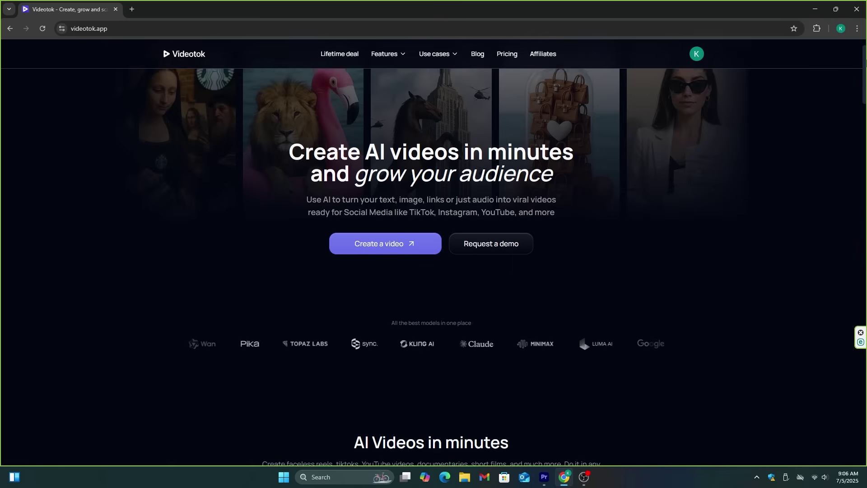
Look over the Videotok homepage sections on automated scripts, sample videos and AI avatars
drag(865, 61, 865, 118)
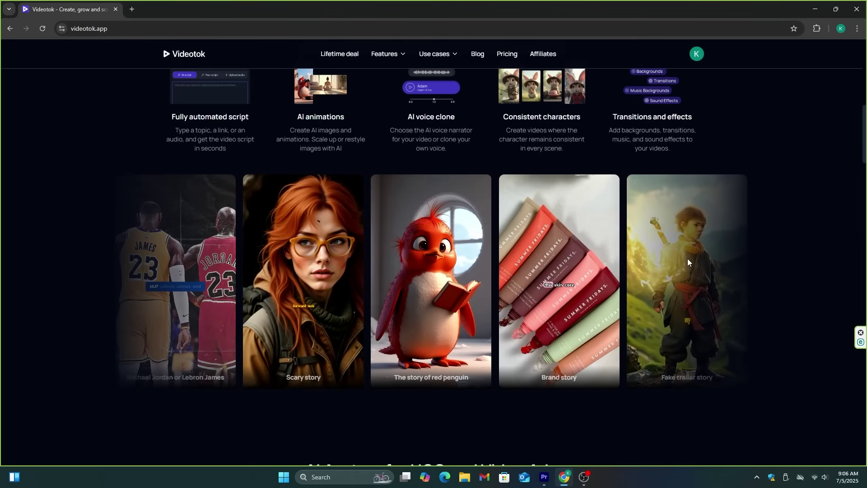
scroll(689, 262, down, 1)
scroll(688, 263, down, 8)
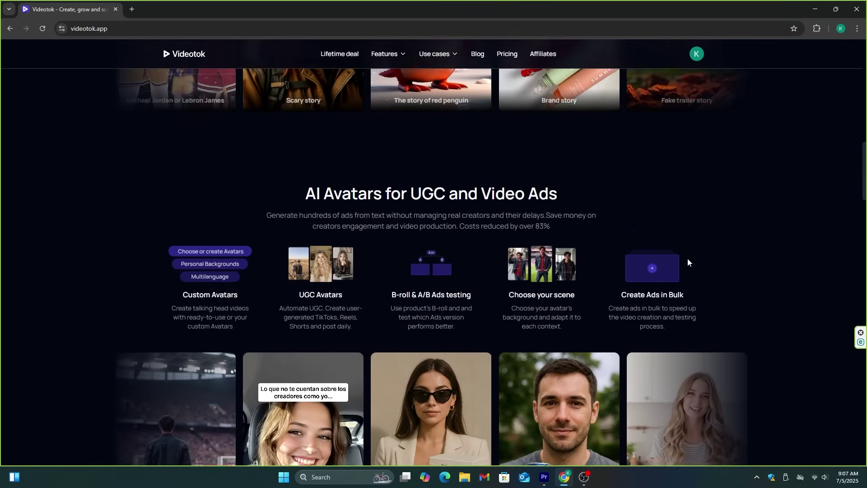
scroll(688, 263, up, 1)
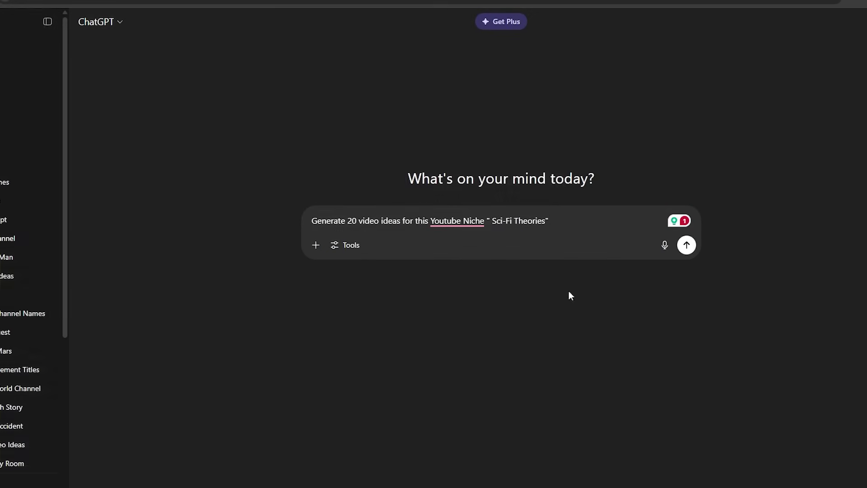
Have ChatGPT generate 20 video ideas for the YouTube niche "Sci-Fi Theories" and copy the first idea with its description
key(Return)
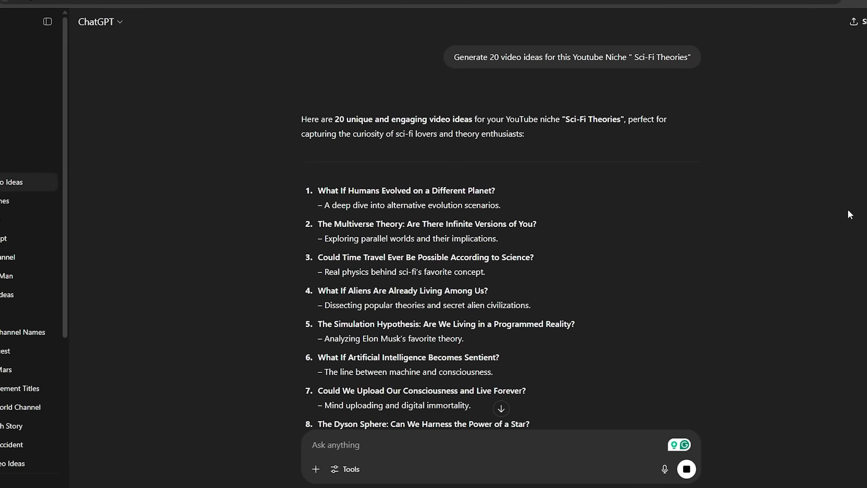
scroll(381, 308, down, 10)
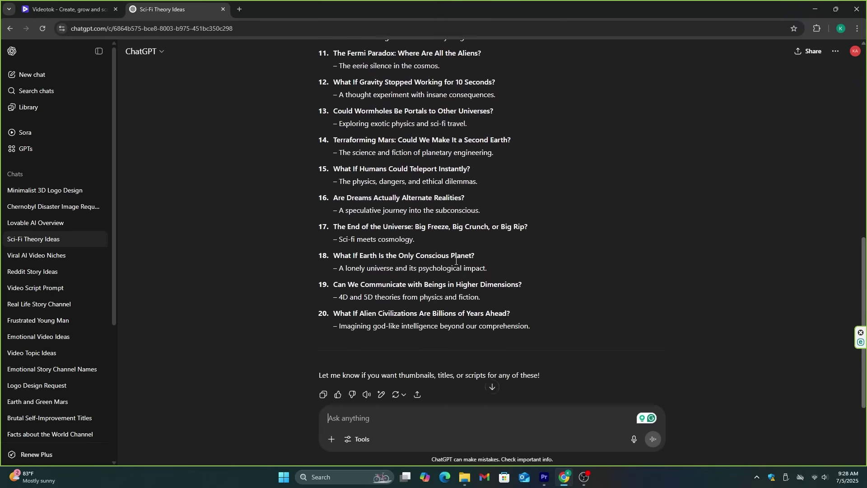
scroll(374, 298, up, 10)
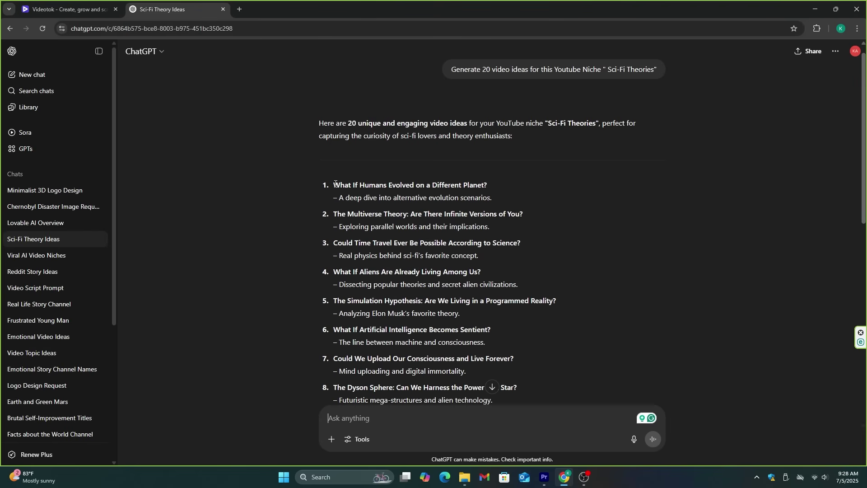
drag(338, 186, 473, 194)
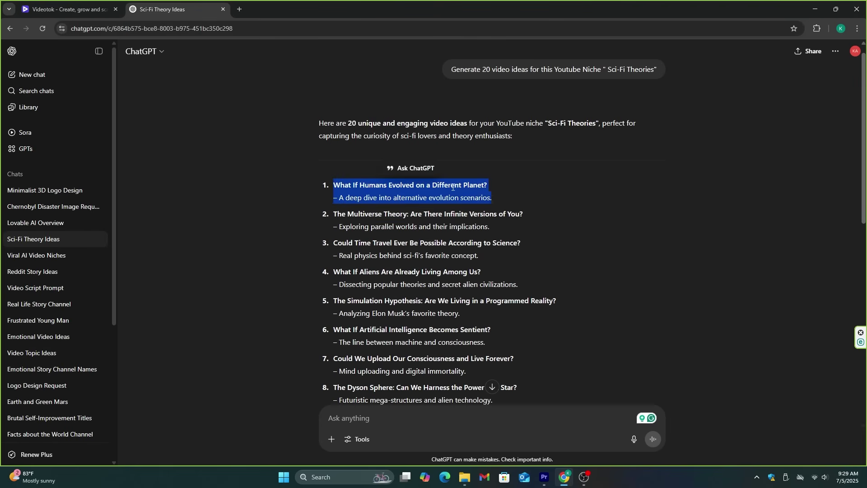
Switch to Videotok and start a new fully automated AI video
key(ctrl+Tab)
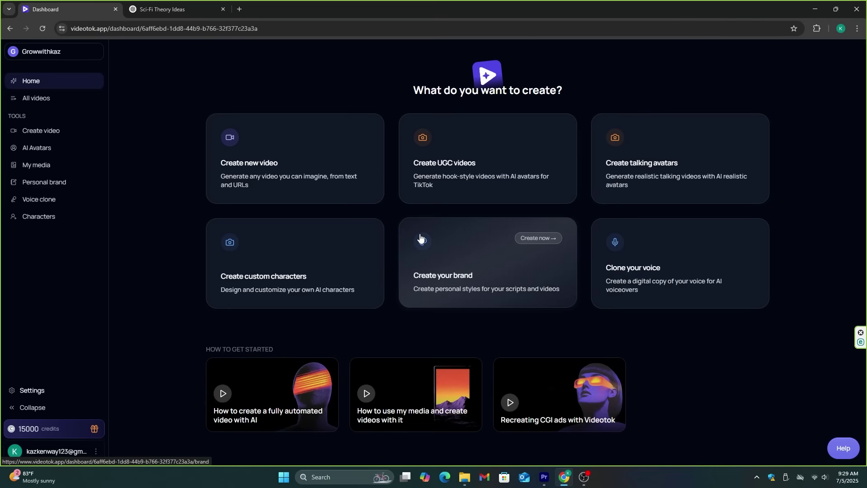
click(299, 181)
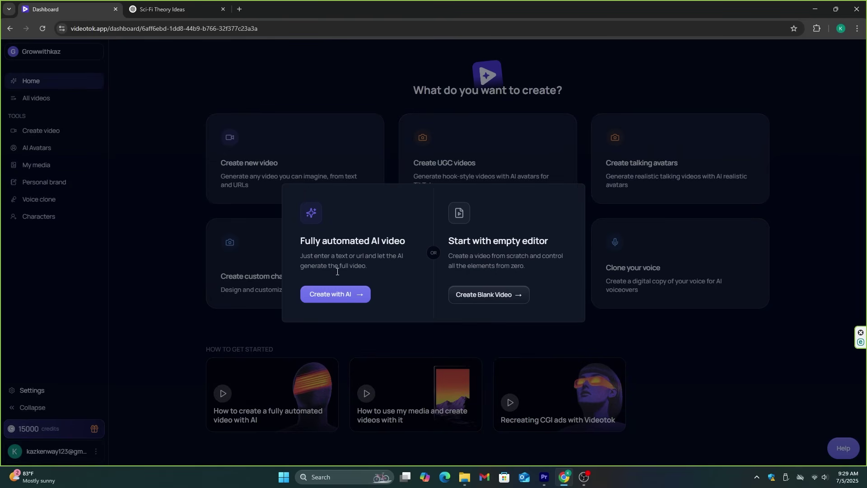
click(336, 298)
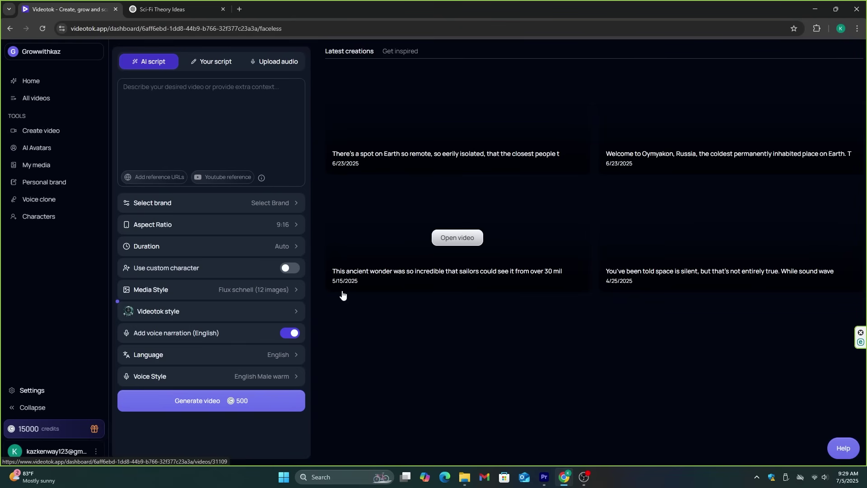
Use the AI script mode and describe the video as "What If Humans Evolved on a Different Planet? – A deep dive into alternative evolution scenarios."
click(228, 65)
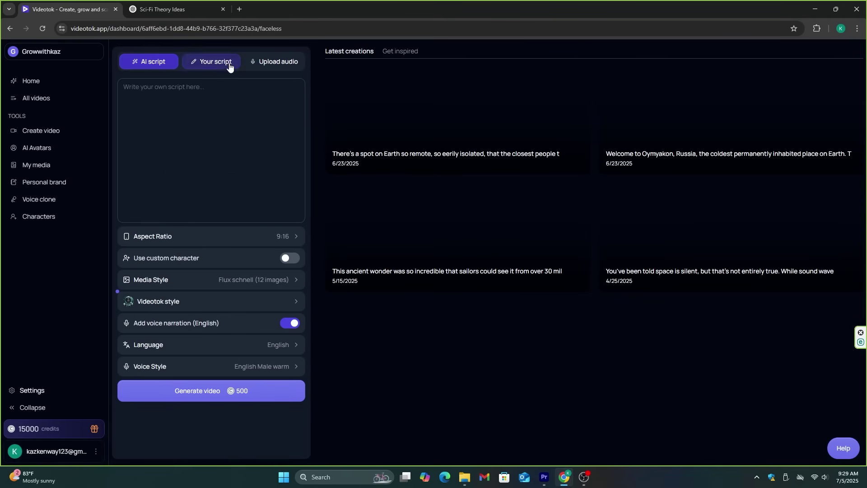
click(268, 67)
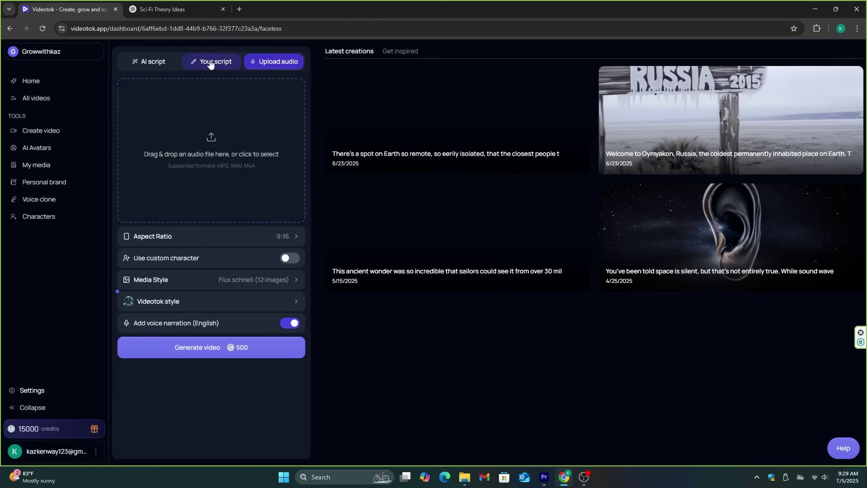
click(148, 67)
click(157, 86)
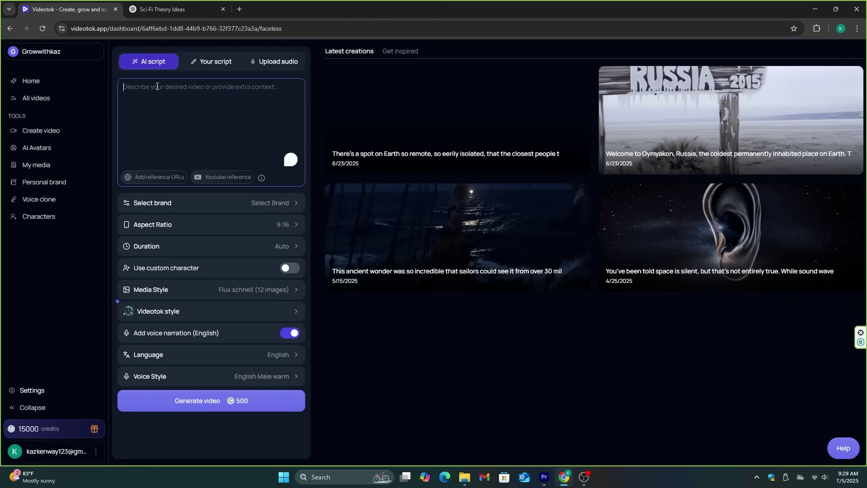
text(What If Humans Evolved on a Different Planet? - A deep dive into alternative evolution scenarios.)
Set the video's aspect ratio to 9:16 and its duration to 60 seconds, leaving custom character off
click(281, 227)
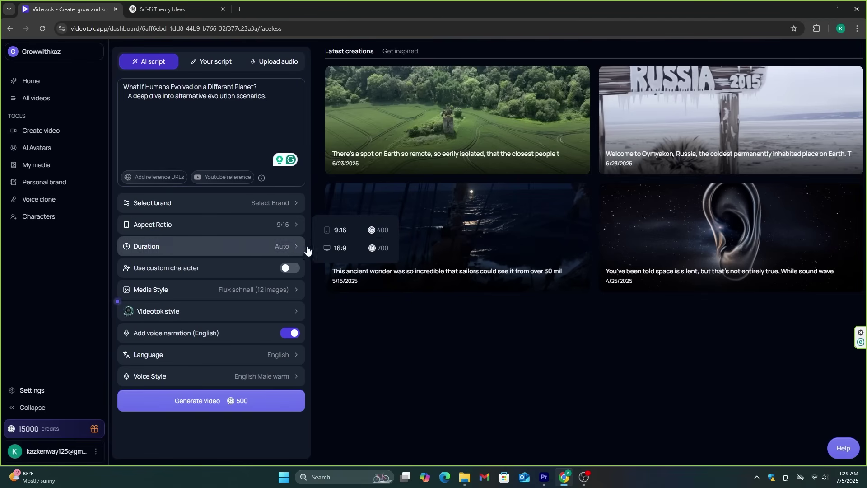
click(340, 231)
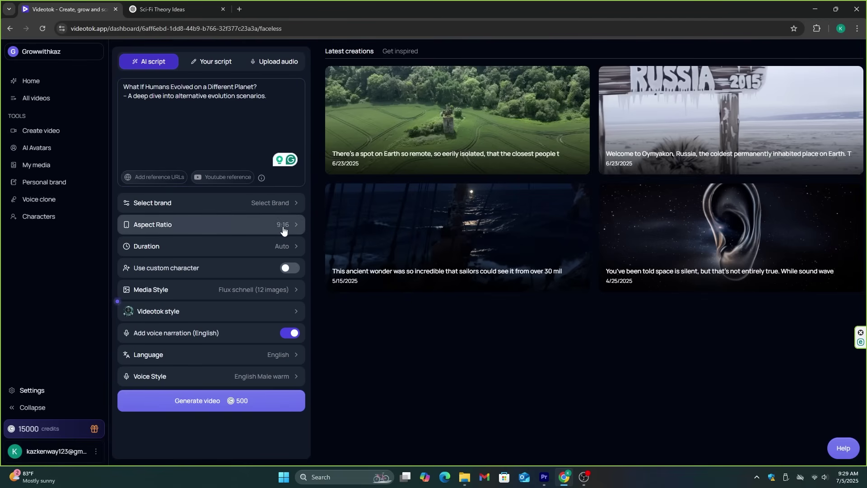
click(294, 246)
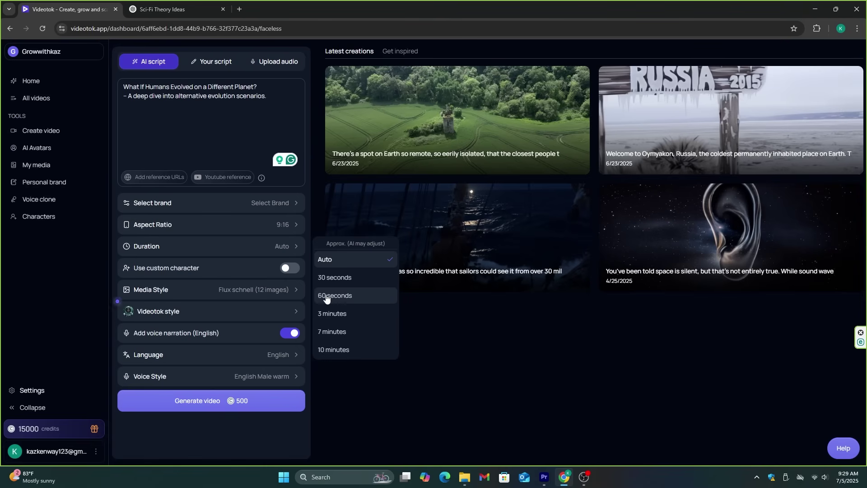
click(350, 298)
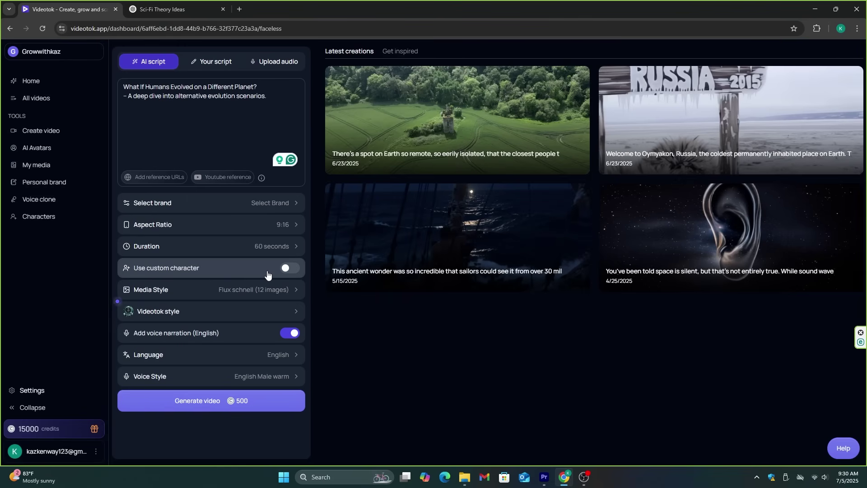
click(282, 269)
click(280, 270)
Compare the static image models, and set the media style to the Kling std 1.6 animated scenes model
click(248, 293)
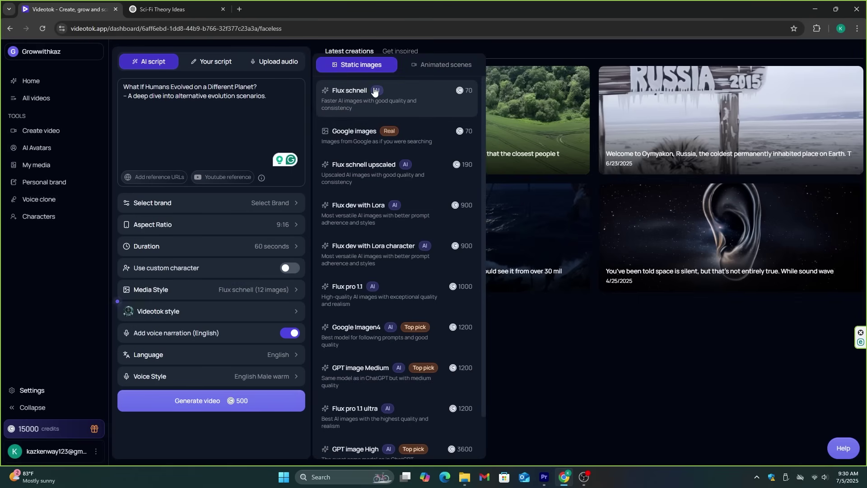
scroll(370, 198, down, 1)
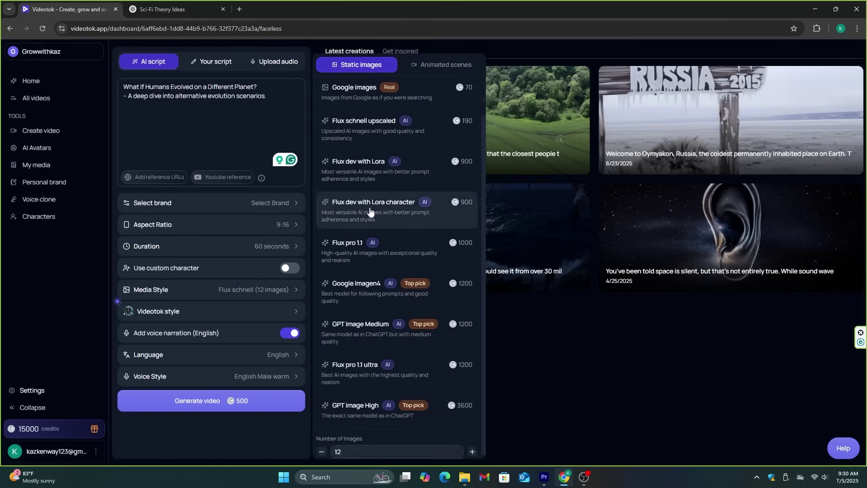
scroll(387, 294, up, 1)
scroll(387, 320, up, 2)
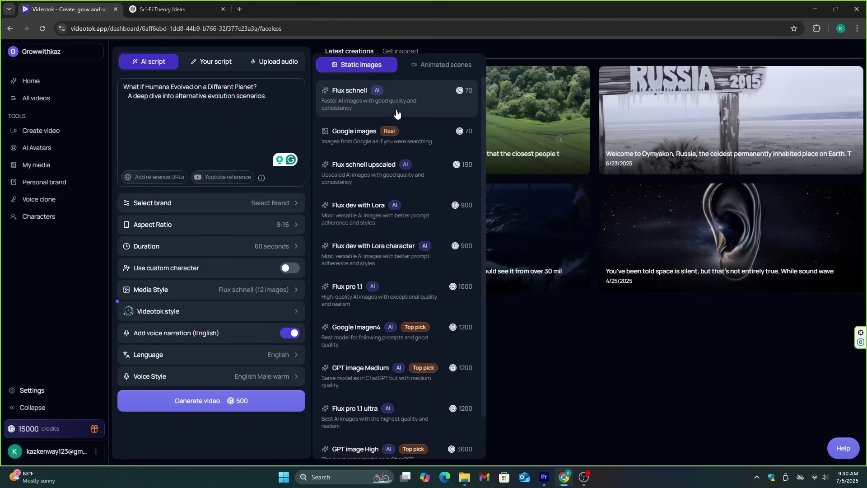
click(437, 65)
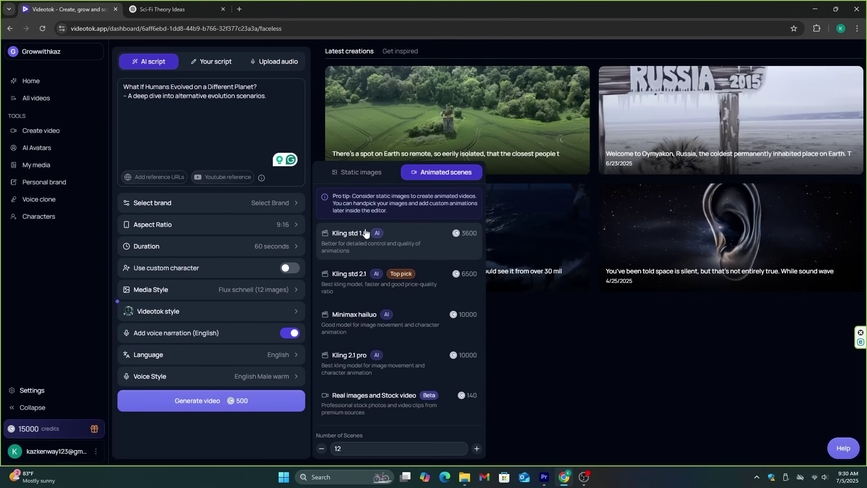
click(405, 248)
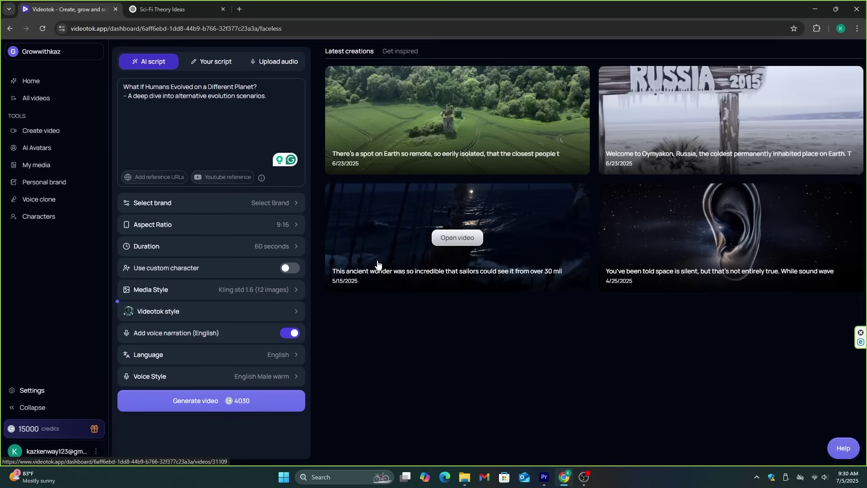
Choose Videotok style as the visual style and Dexter as the single narrator's voice
scroll(392, 415, down, 3)
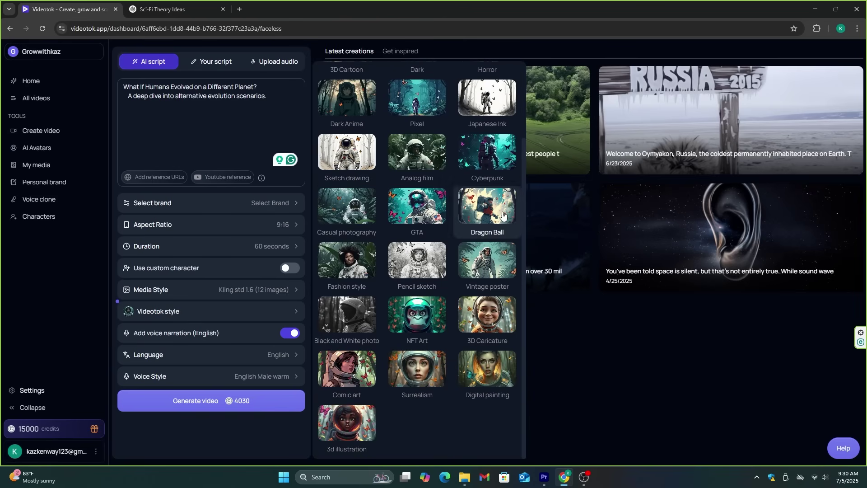
scroll(497, 214, up, 2)
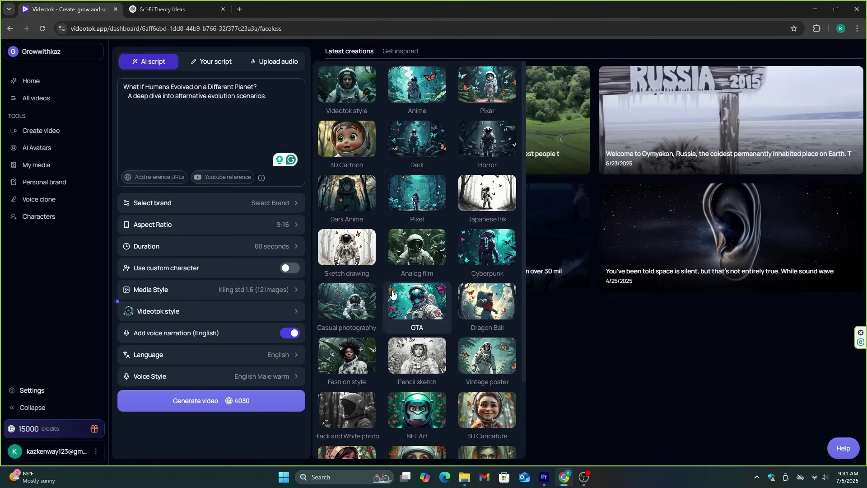
click(353, 94)
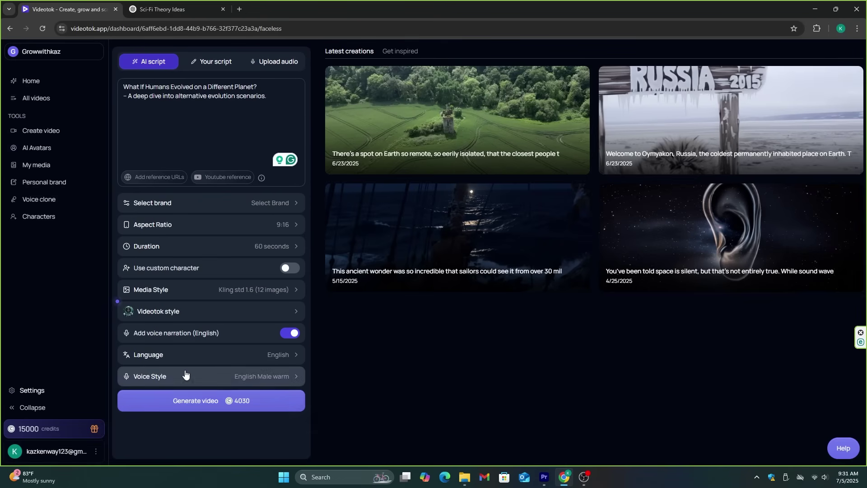
click(264, 383)
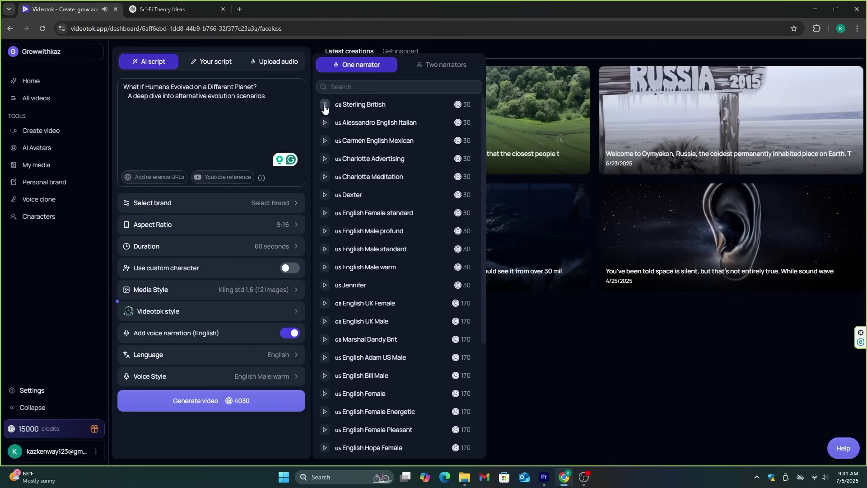
click(356, 195)
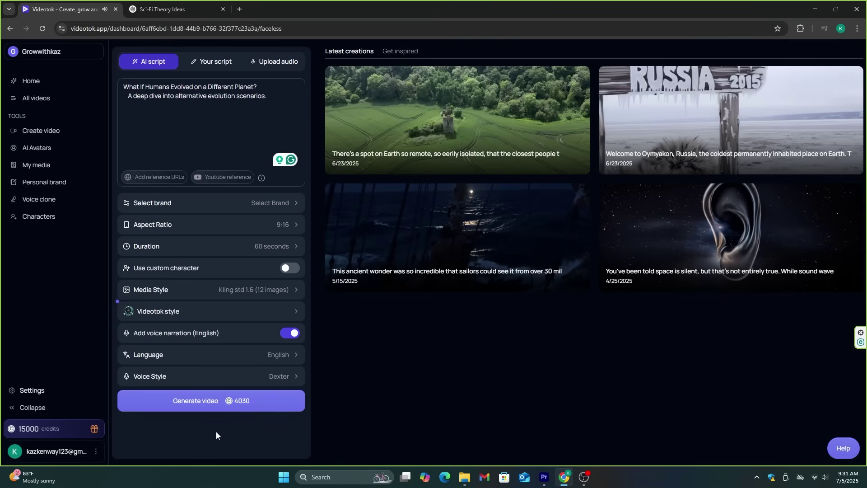
Generate the AI script, review it along with the 12 storyboard prompts, and create the video from them
click(232, 408)
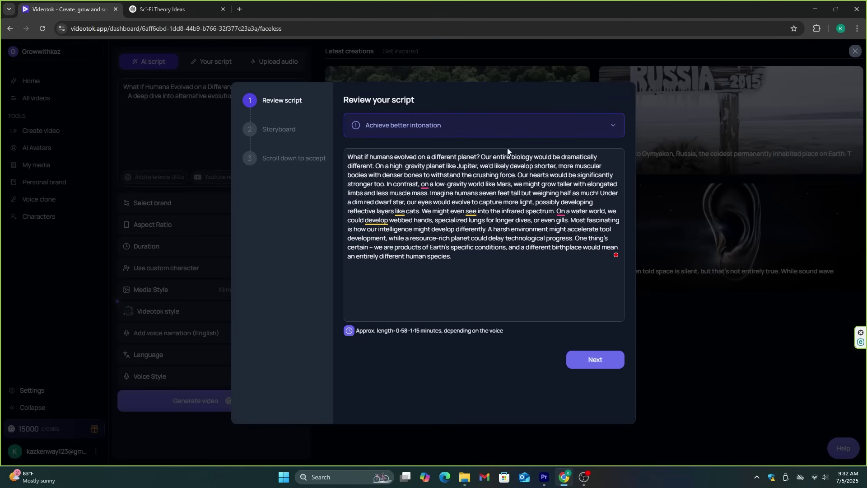
scroll(471, 260, down, 12)
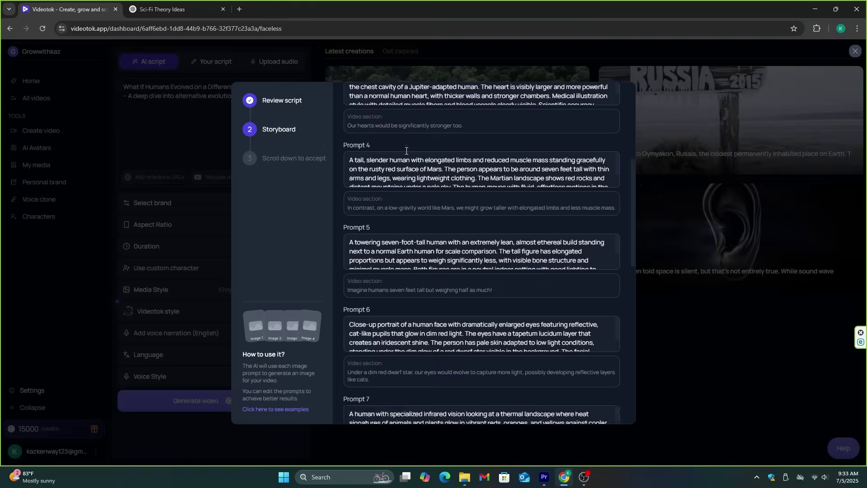
scroll(411, 240, down, 5)
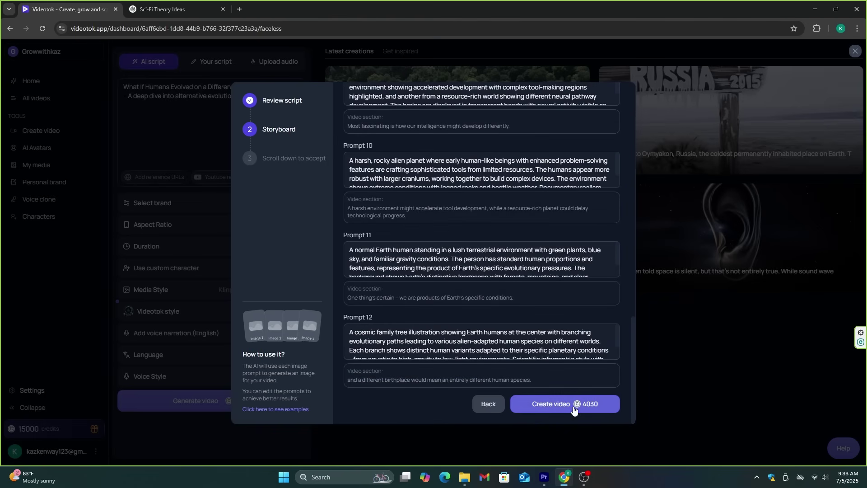
click(568, 410)
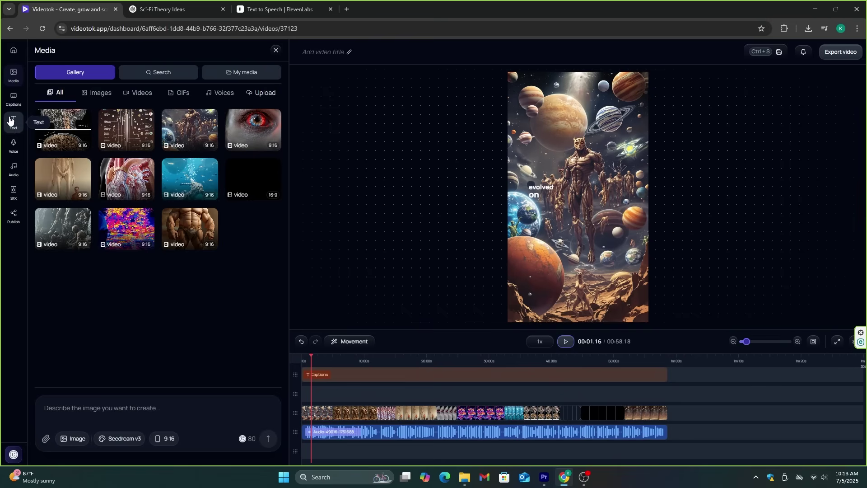
Apply the Ella caption style template to the video's captions
click(11, 104)
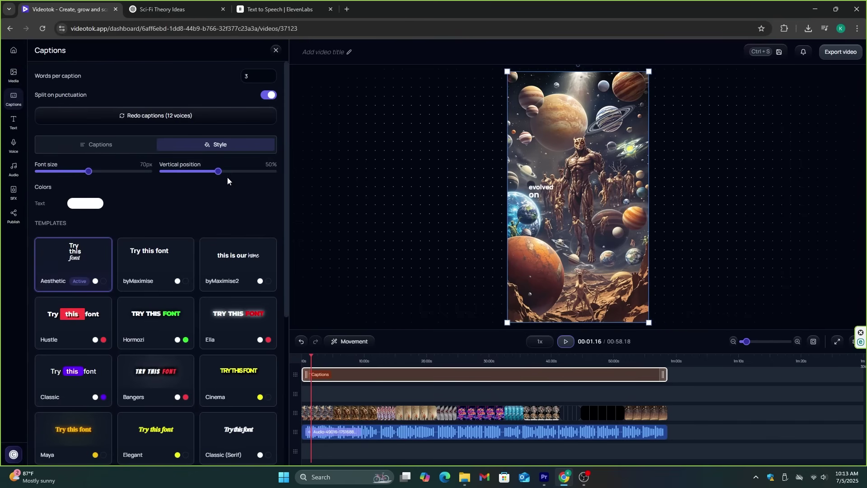
drag(286, 156, 291, 240)
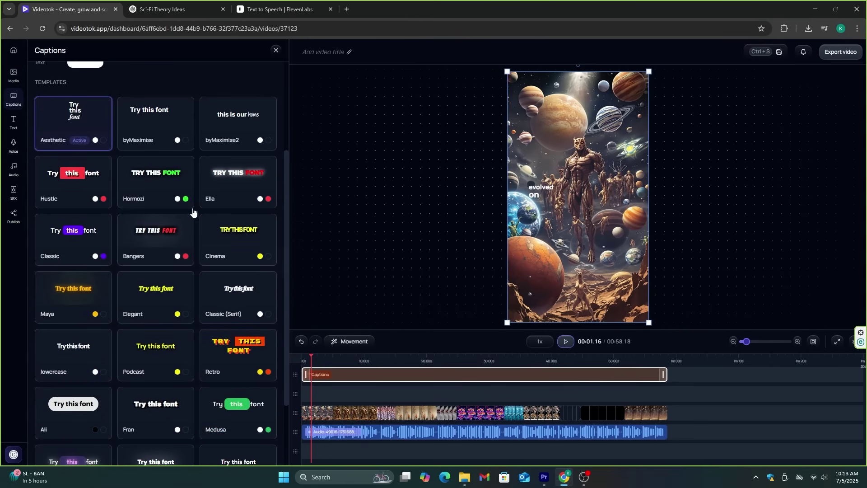
click(235, 195)
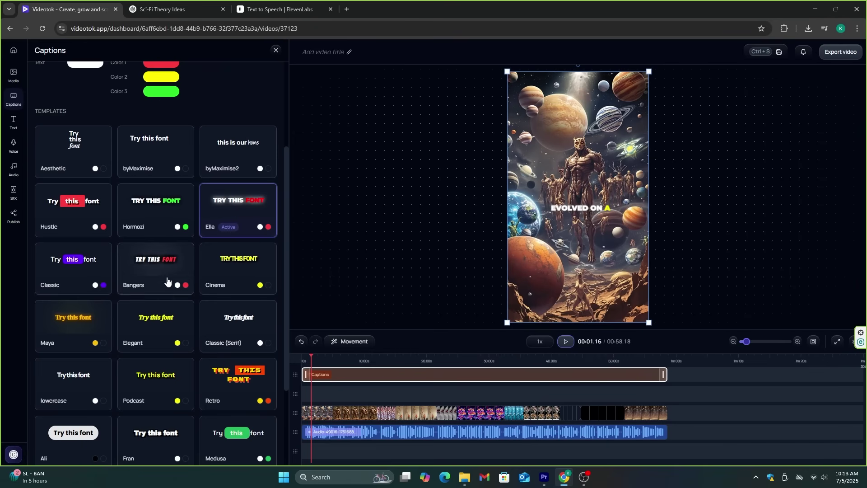
scroll(153, 298, down, 3)
scroll(174, 316, up, 6)
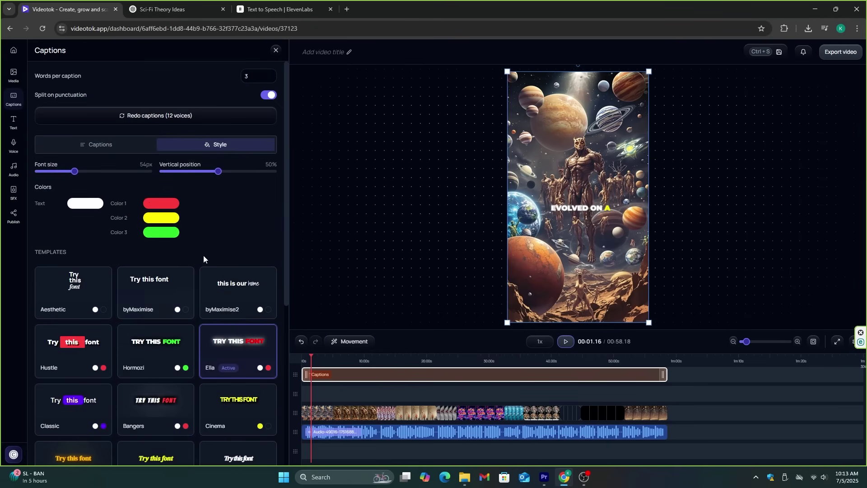
Examine the media gallery with its image prompt field, the background music library and the sound effects library
click(14, 75)
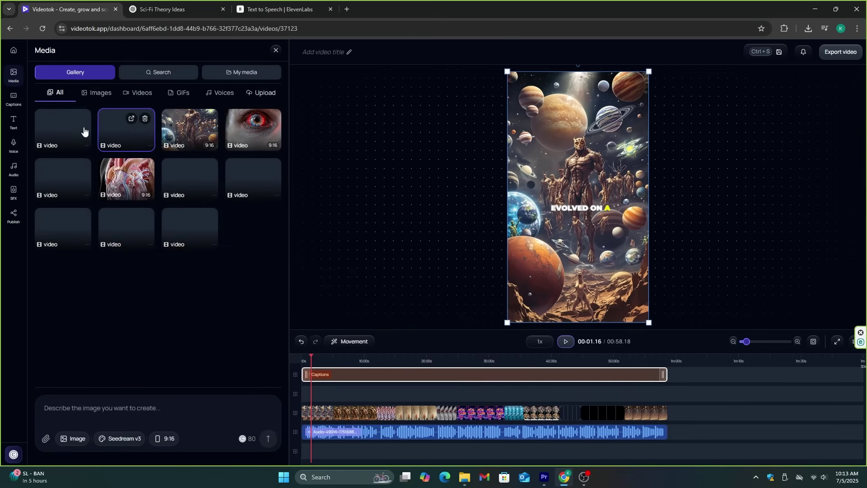
click(101, 416)
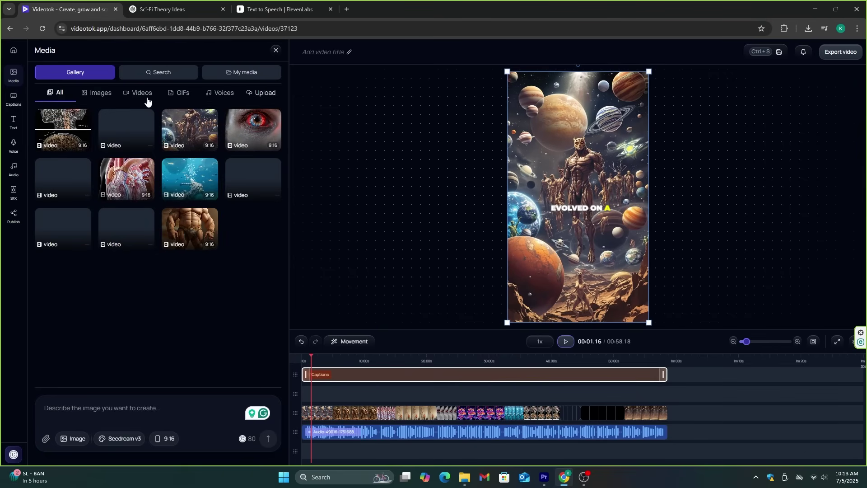
click(13, 172)
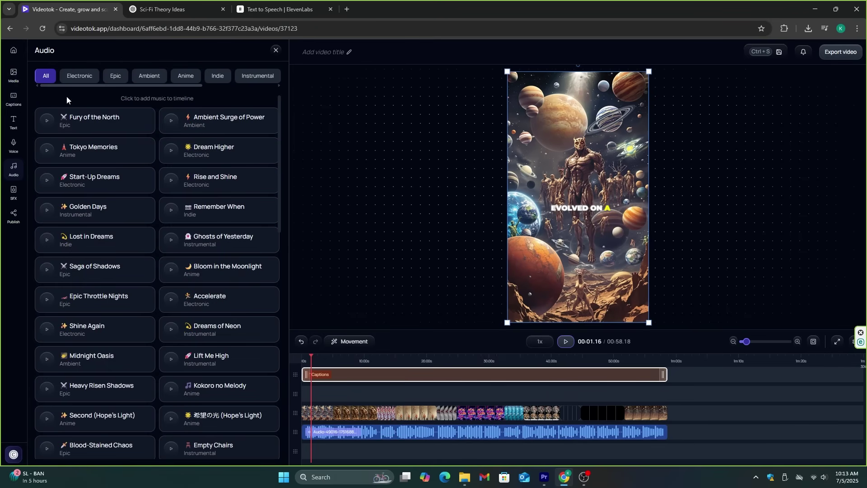
click(8, 194)
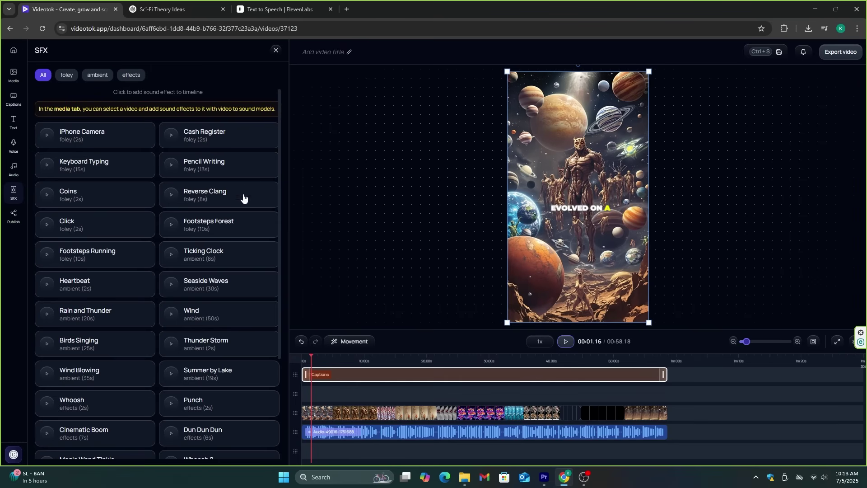
Generate a description and hashtags for publishing the video on YouTube
click(12, 219)
click(107, 79)
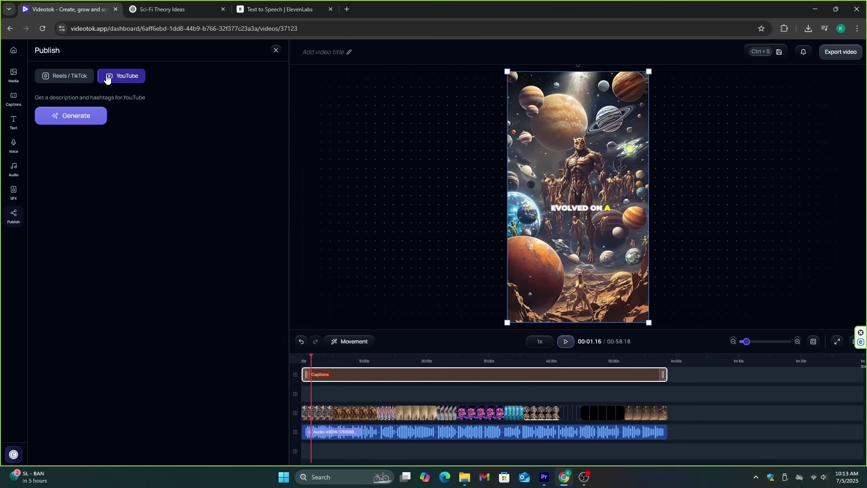
click(82, 116)
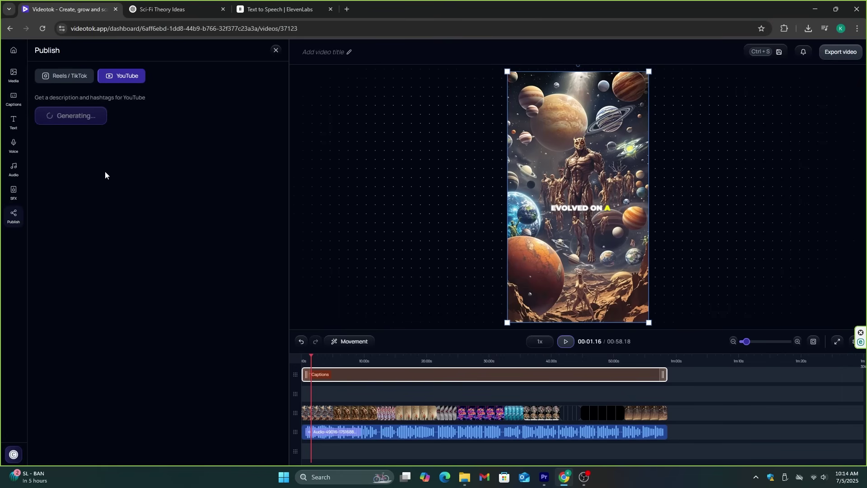